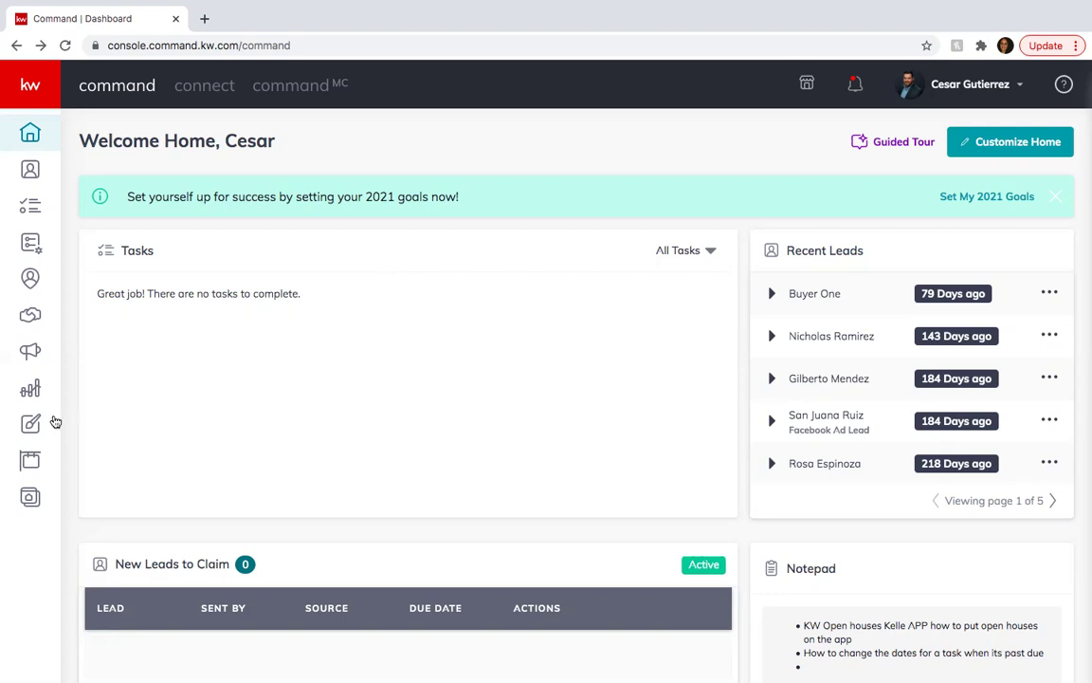
Step: Start a new Print design from Designs to reach the New Designs template gallery
click(31, 426)
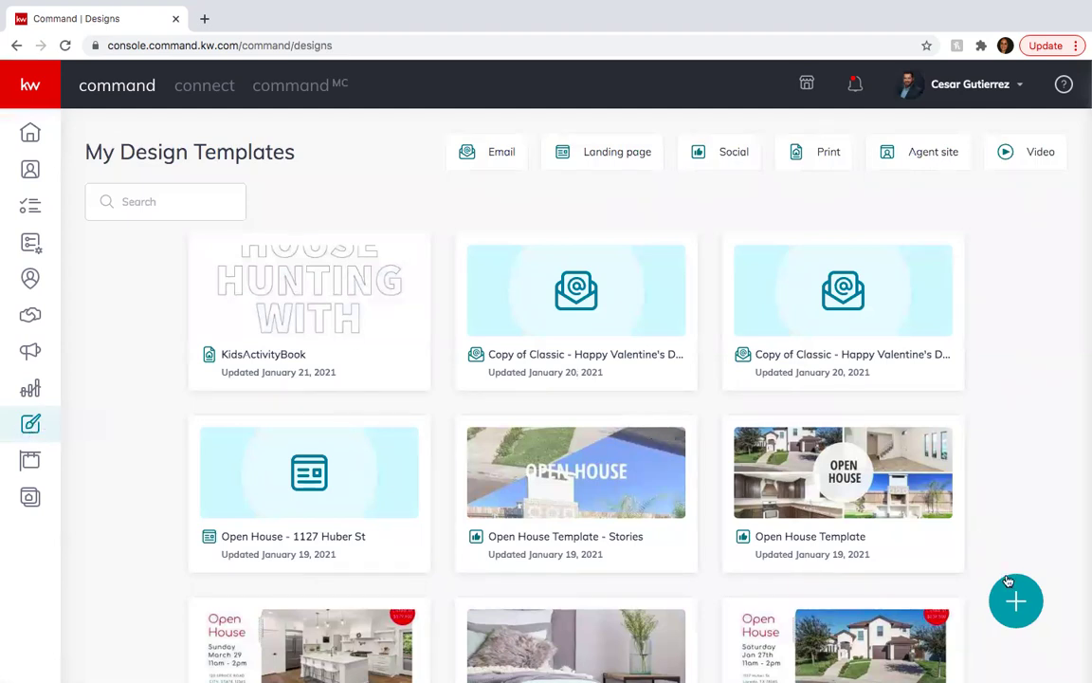
click(1017, 603)
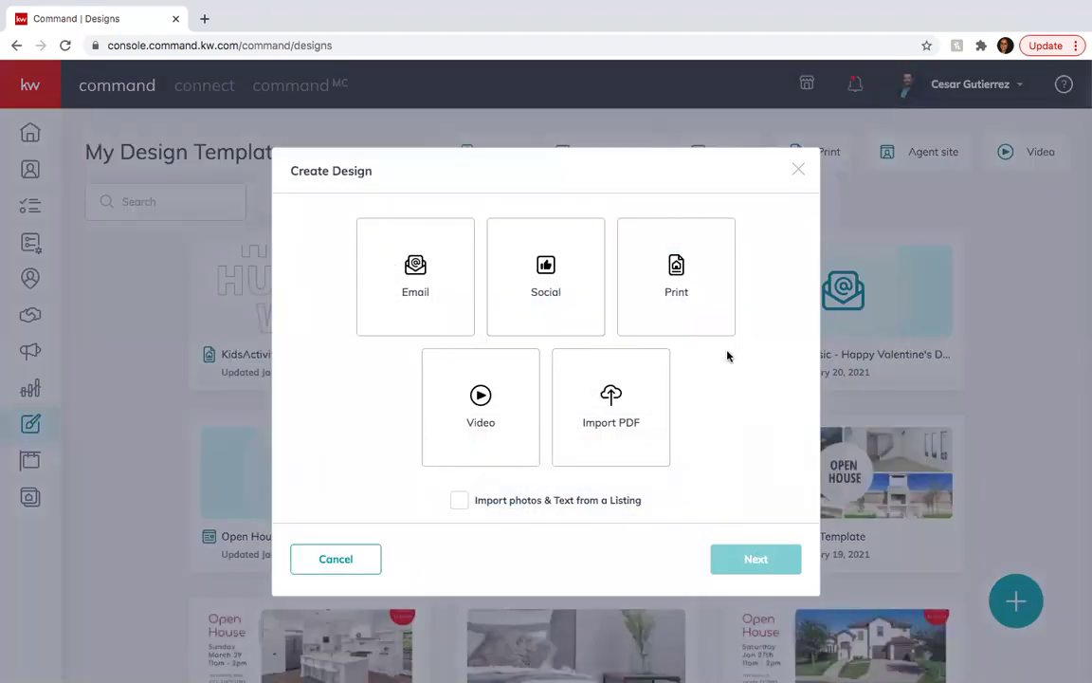
click(698, 305)
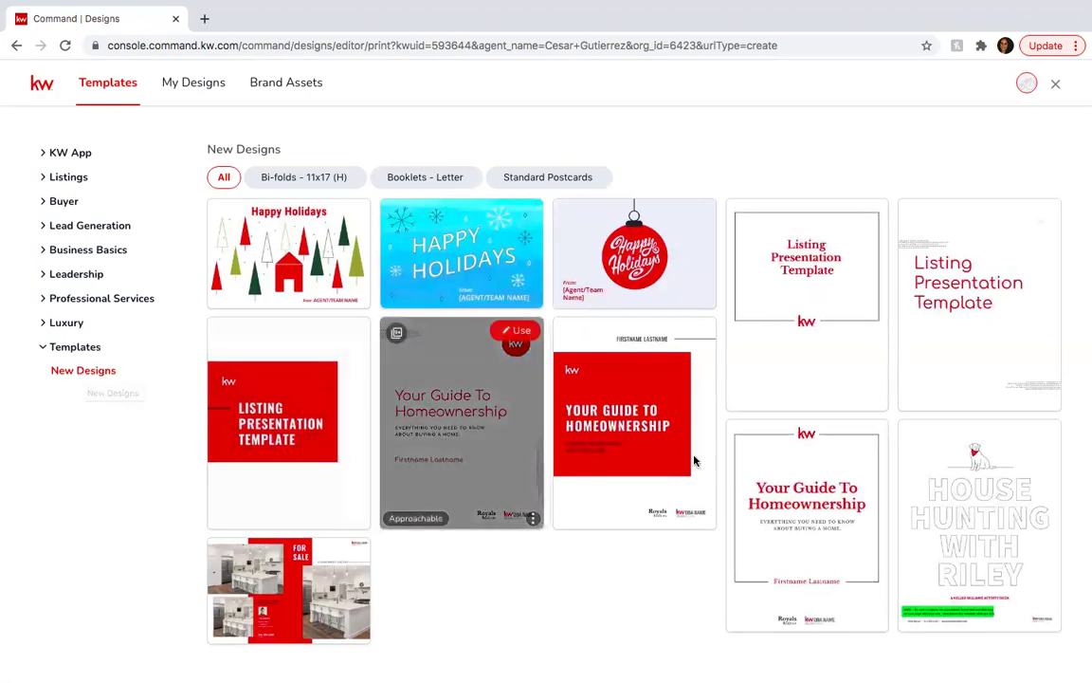
mouse_move(980, 525)
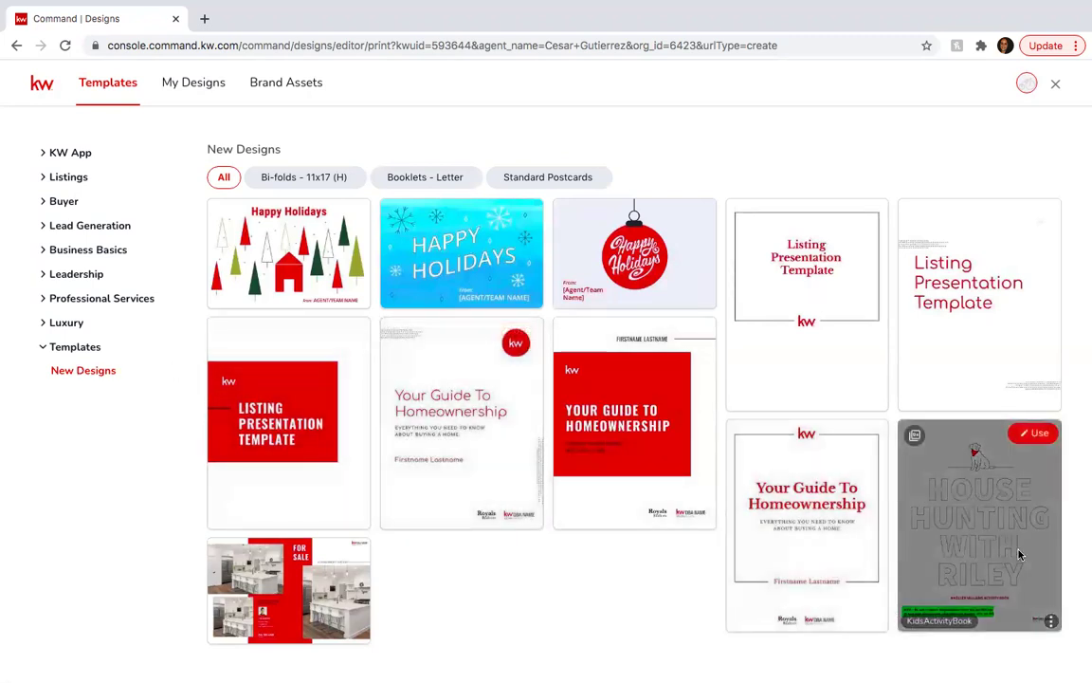
Step: Use the KidsActivityBook template, go to page 2, and collapse the Pages panel
click(1031, 435)
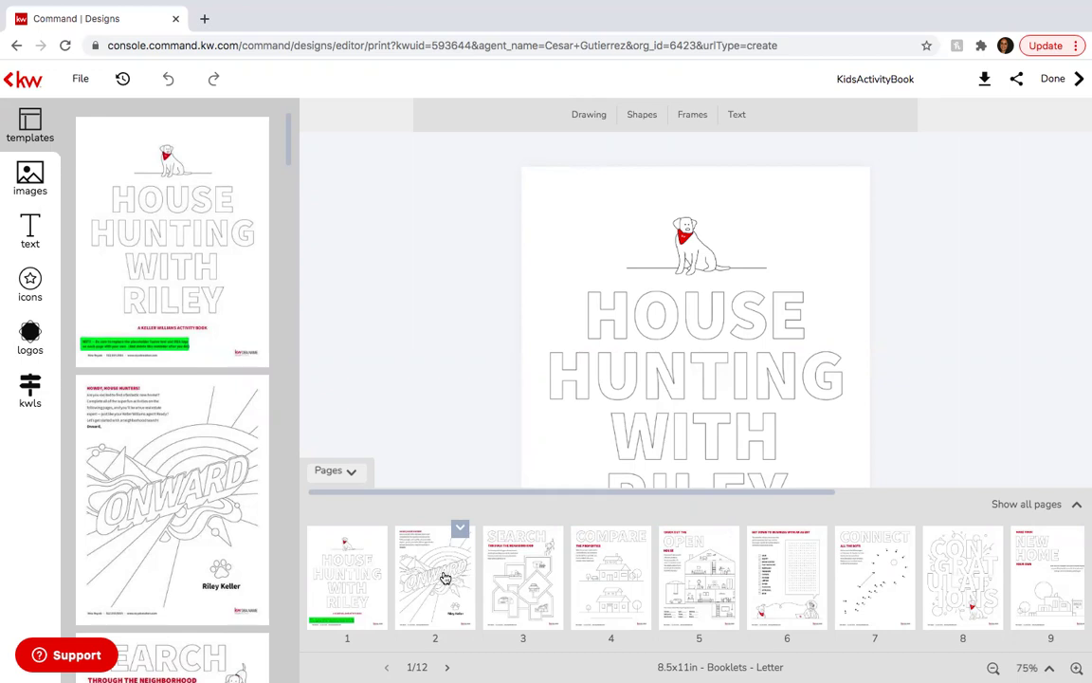
click(446, 579)
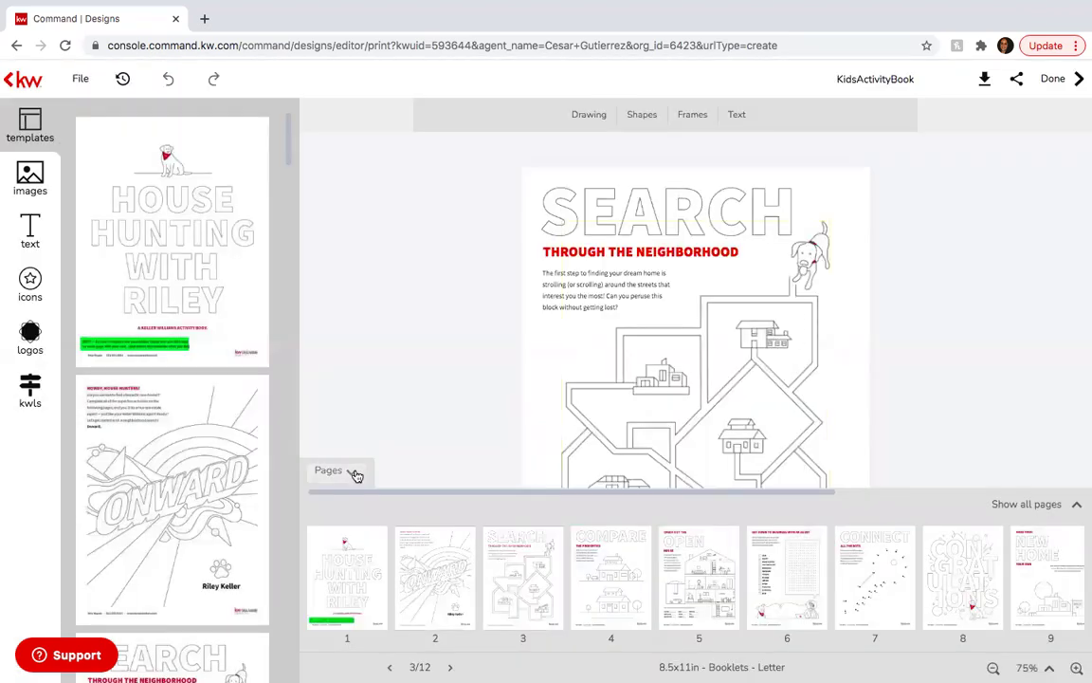
click(355, 472)
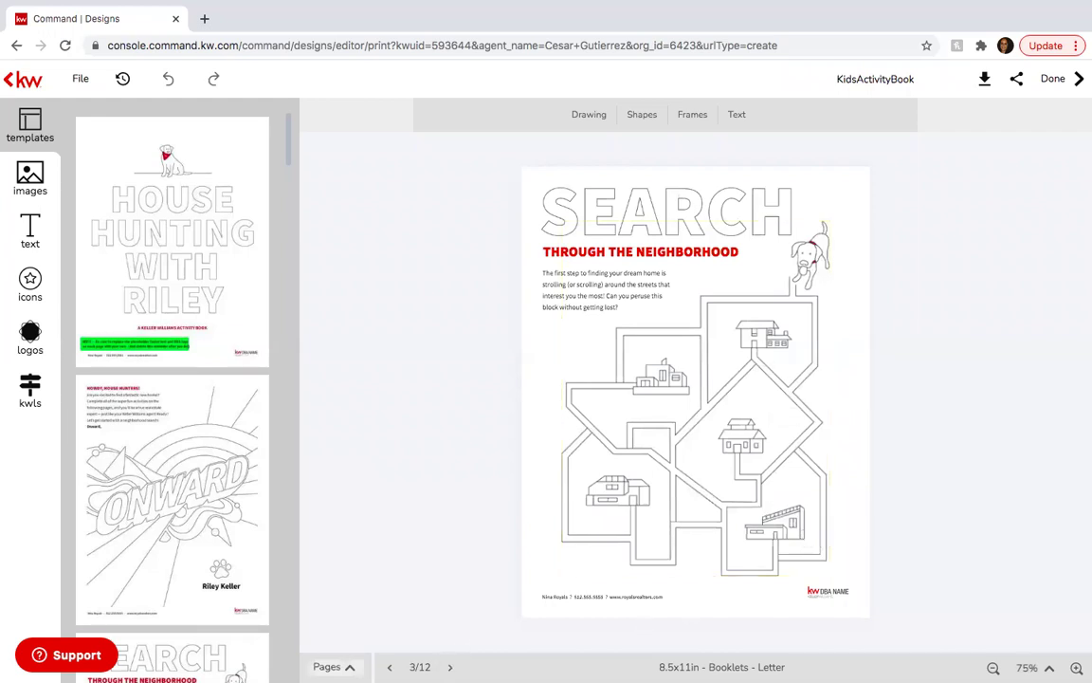
Step: Page forward three times from page 3 to the page 6 word search
click(451, 666)
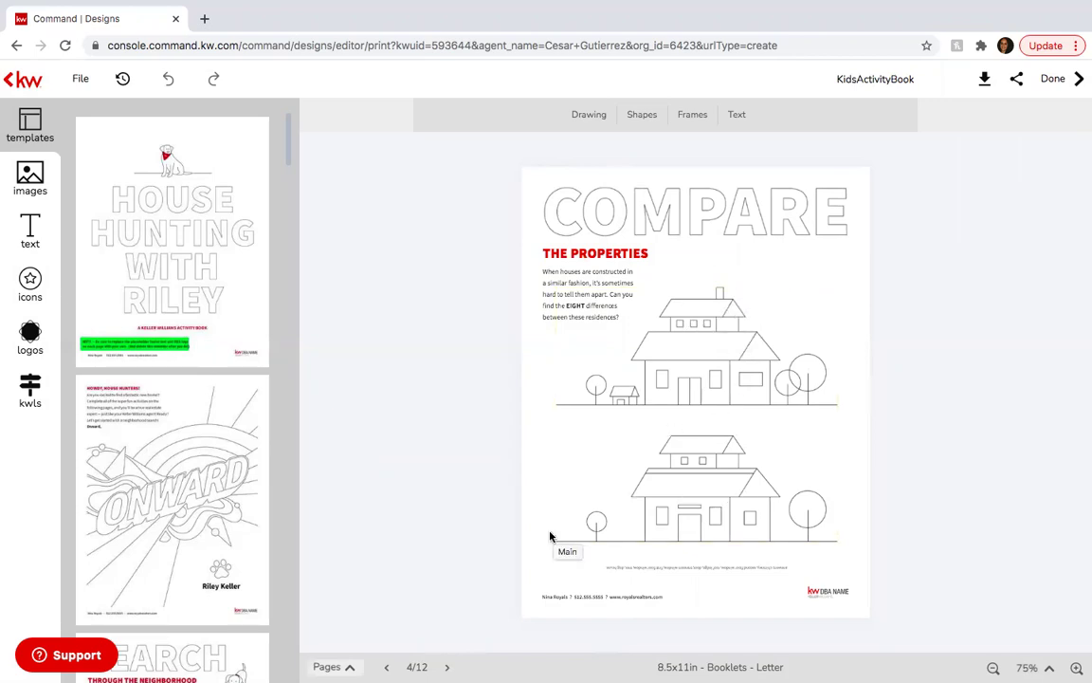
click(447, 666)
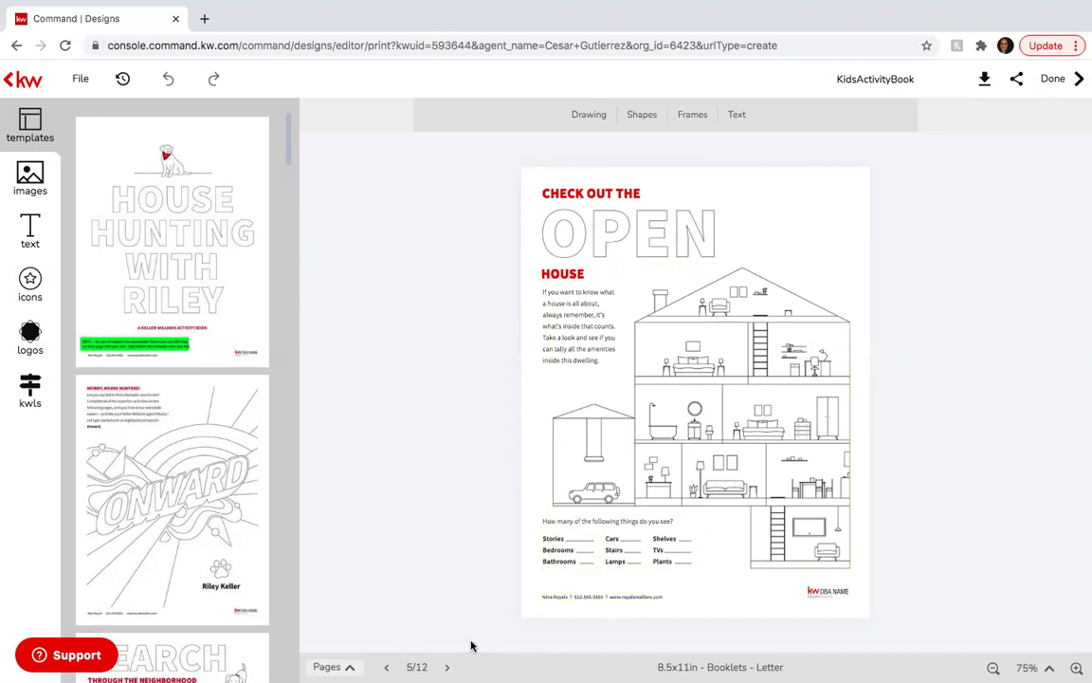
click(447, 666)
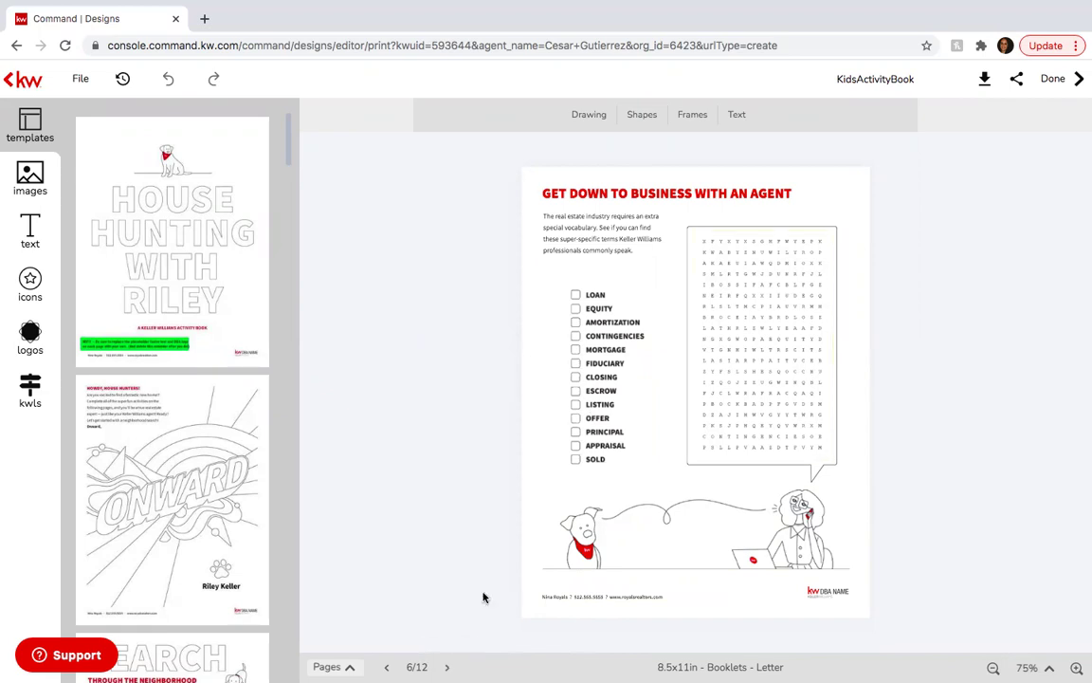
Step: Page forward three times from page 6 to the page 9 colouring page
click(447, 667)
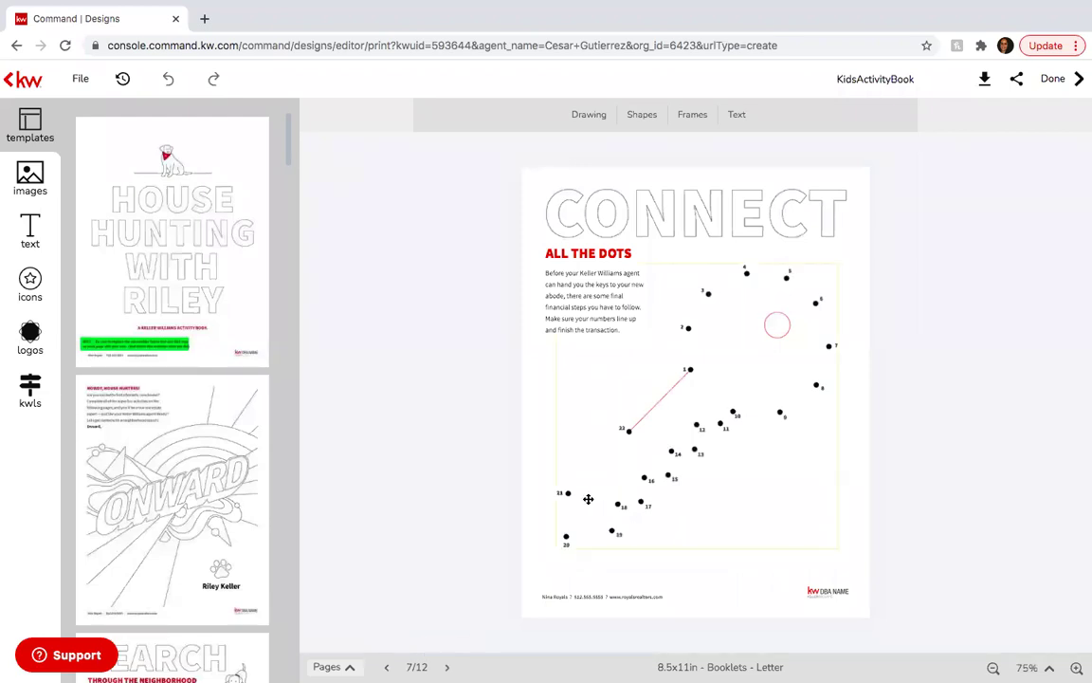
click(447, 666)
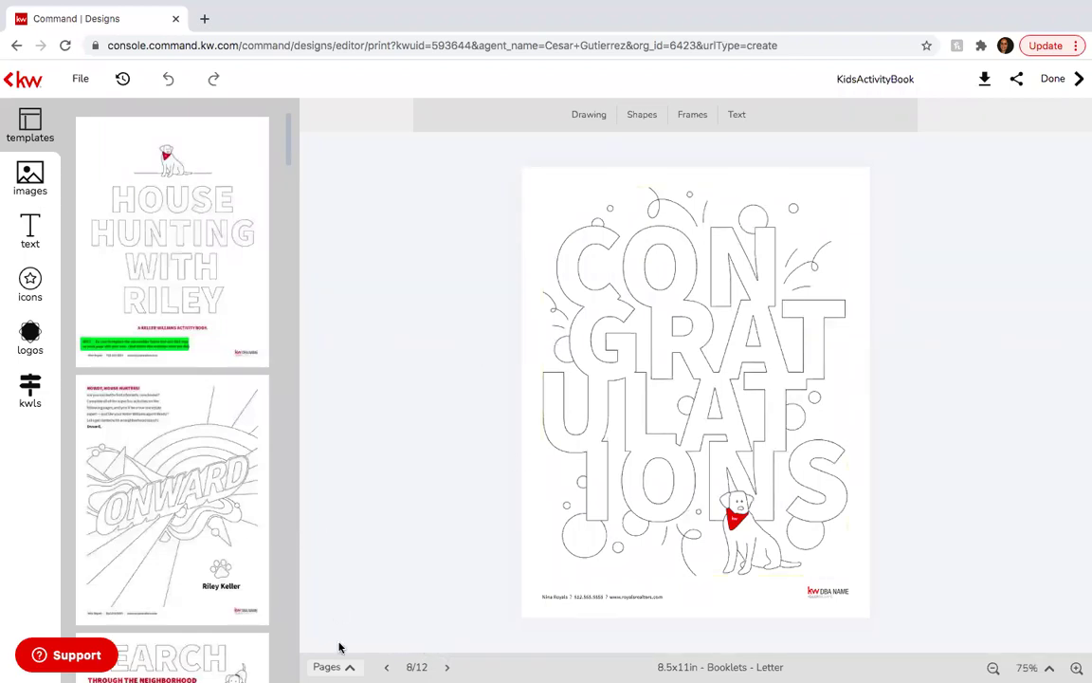
click(447, 667)
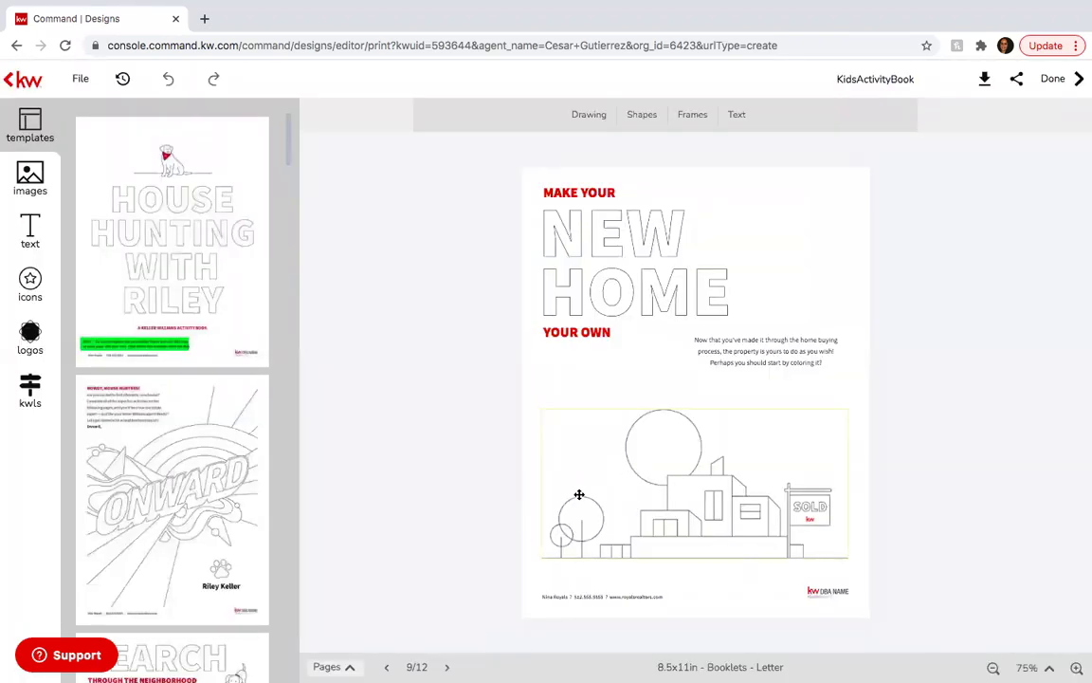
Step: Advance from page 9 toward page 10 of the booklet
click(446, 667)
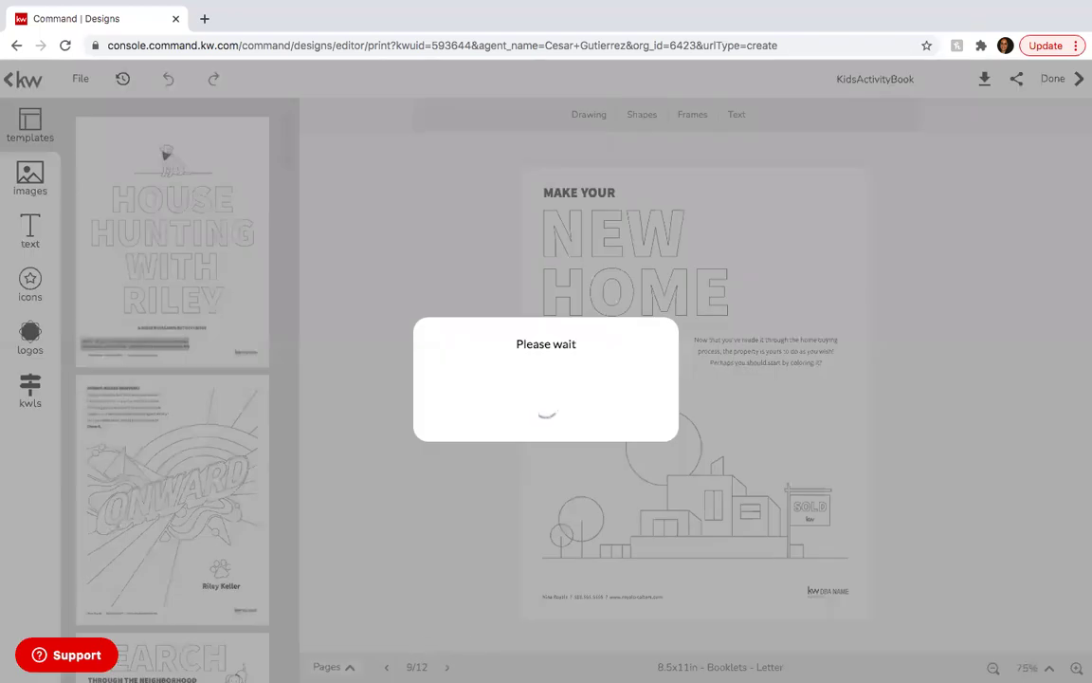